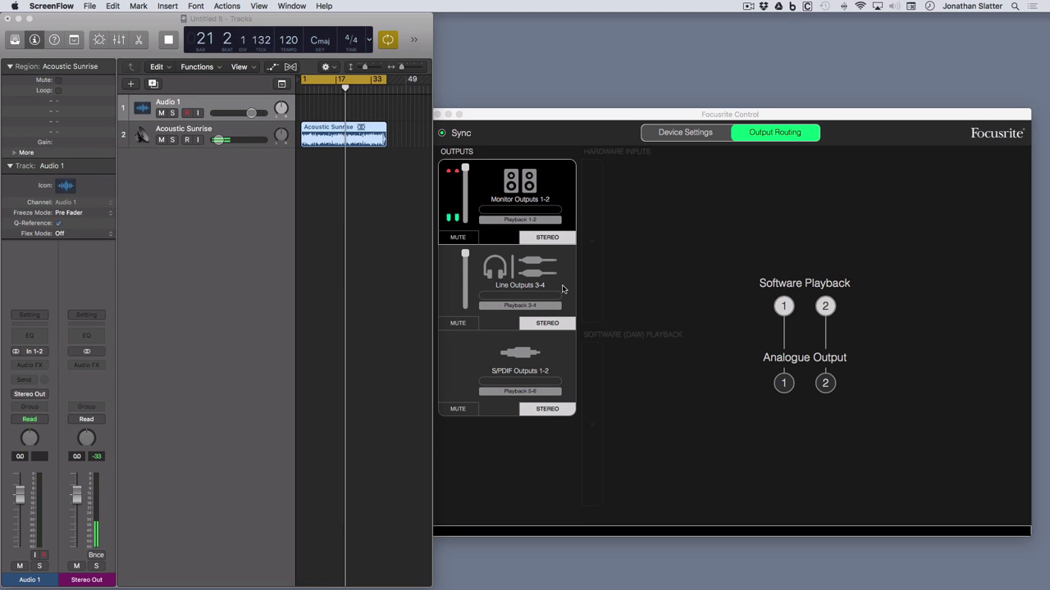
# Step: Switch to Logic Pro X and stop the song's playback
pyautogui.click(57, 76)
pyautogui.press('space')
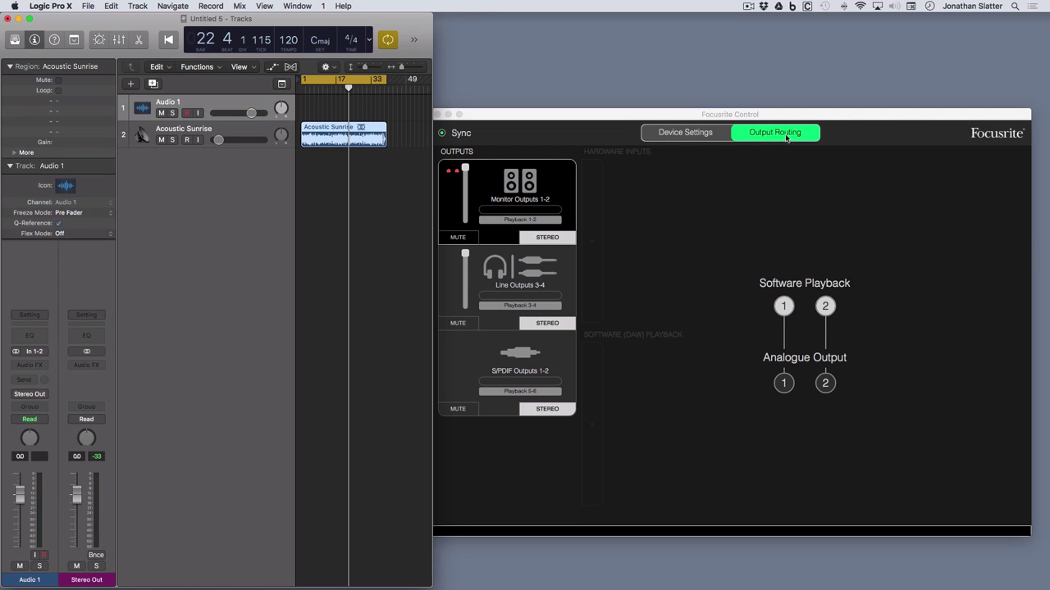
# Step: Look at the Scarlett 6i6 device settings, then return to the Output Routing view
pyautogui.click(679, 137)
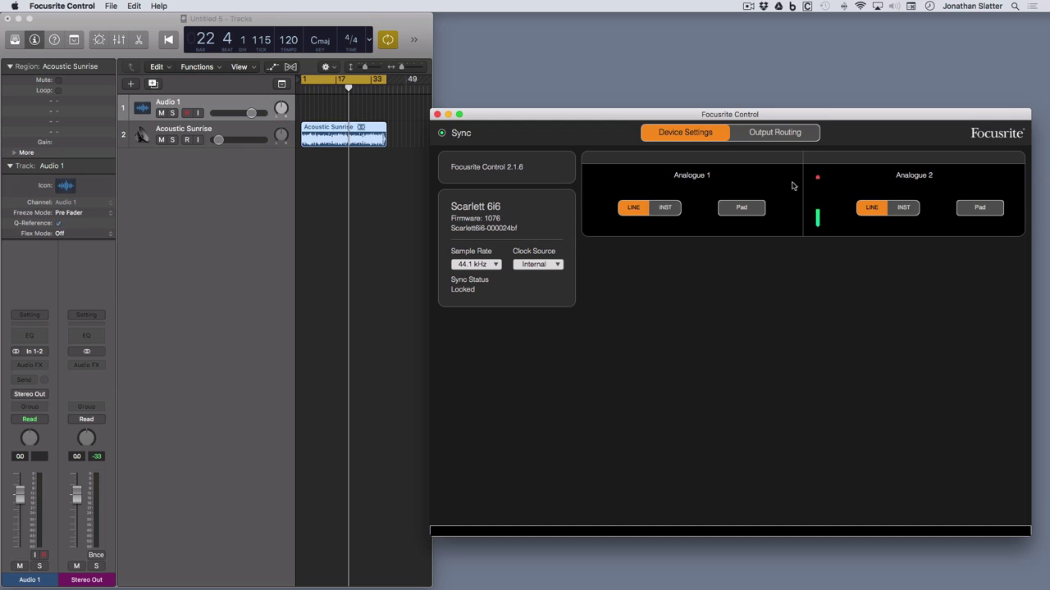
pyautogui.click(775, 134)
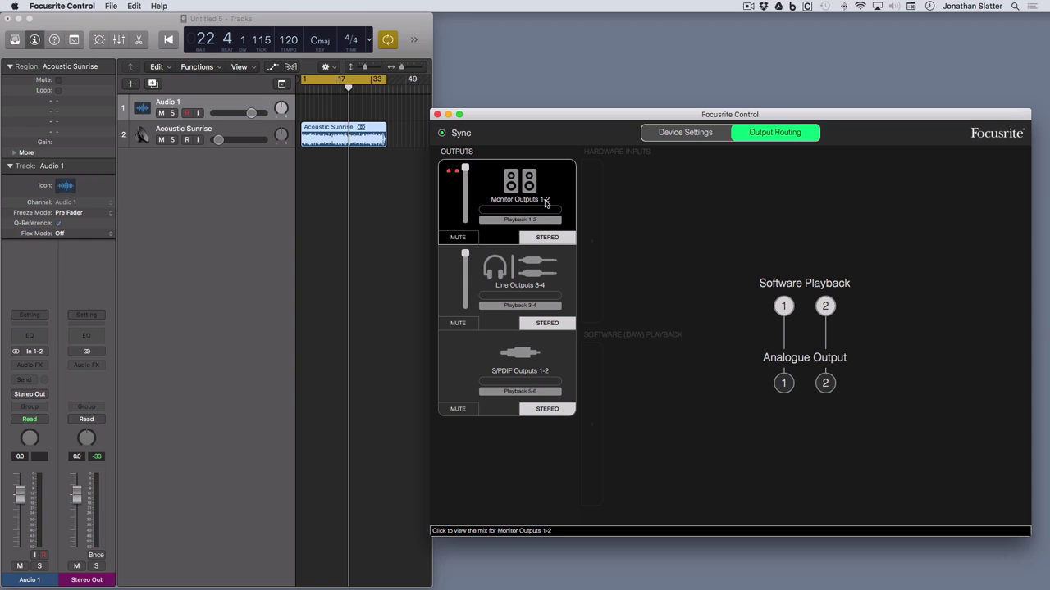
pyautogui.click(564, 263)
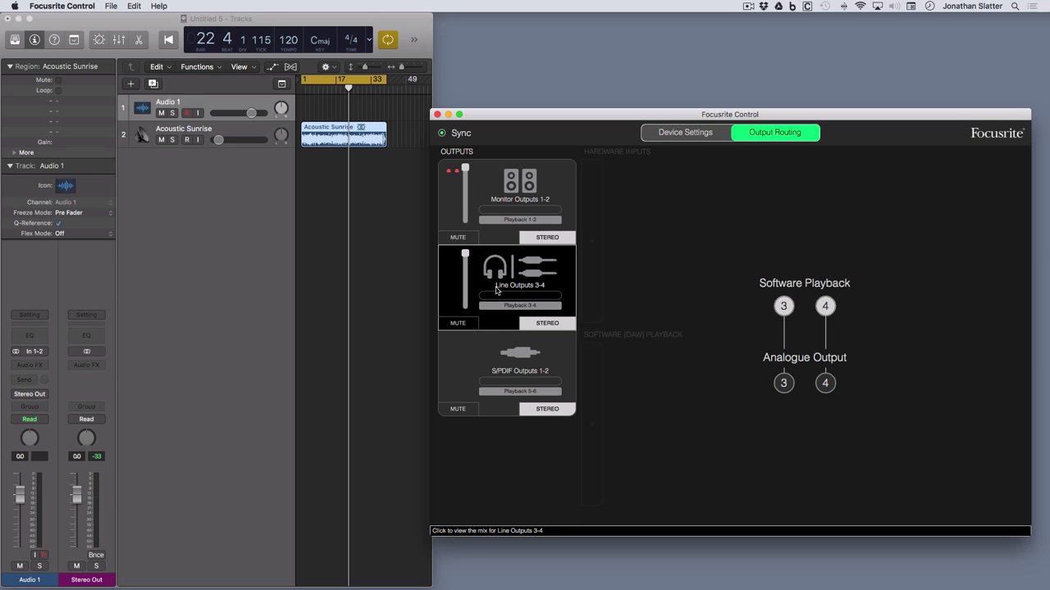
pyautogui.click(555, 341)
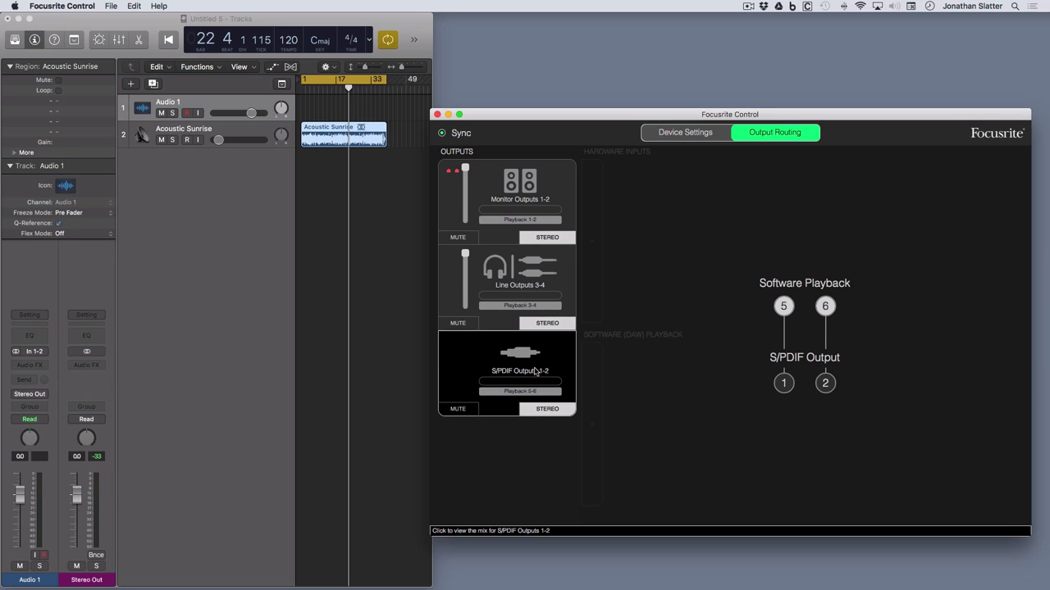
pyautogui.click(568, 263)
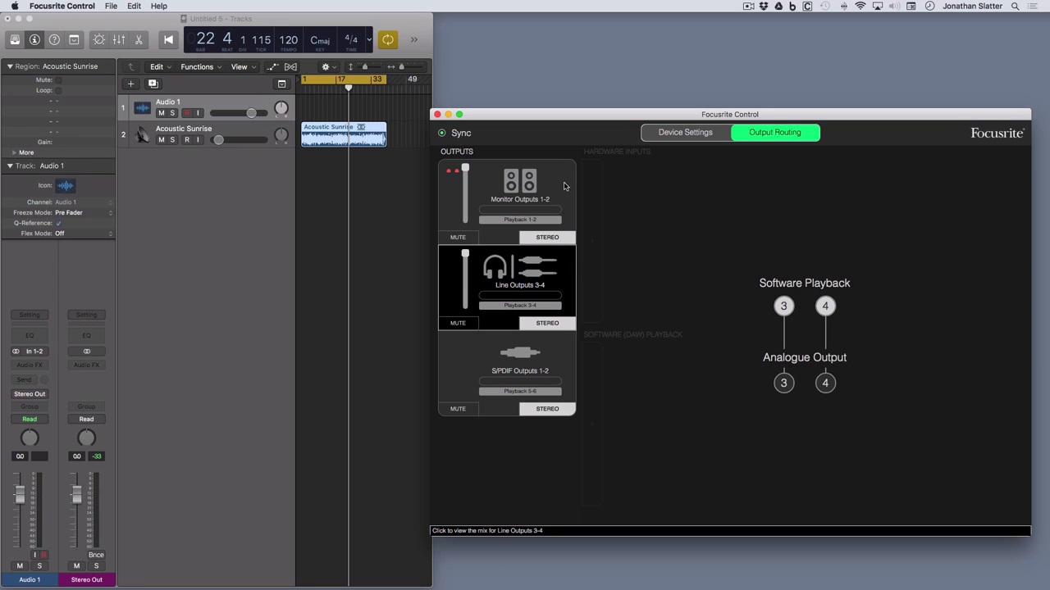
pyautogui.click(562, 179)
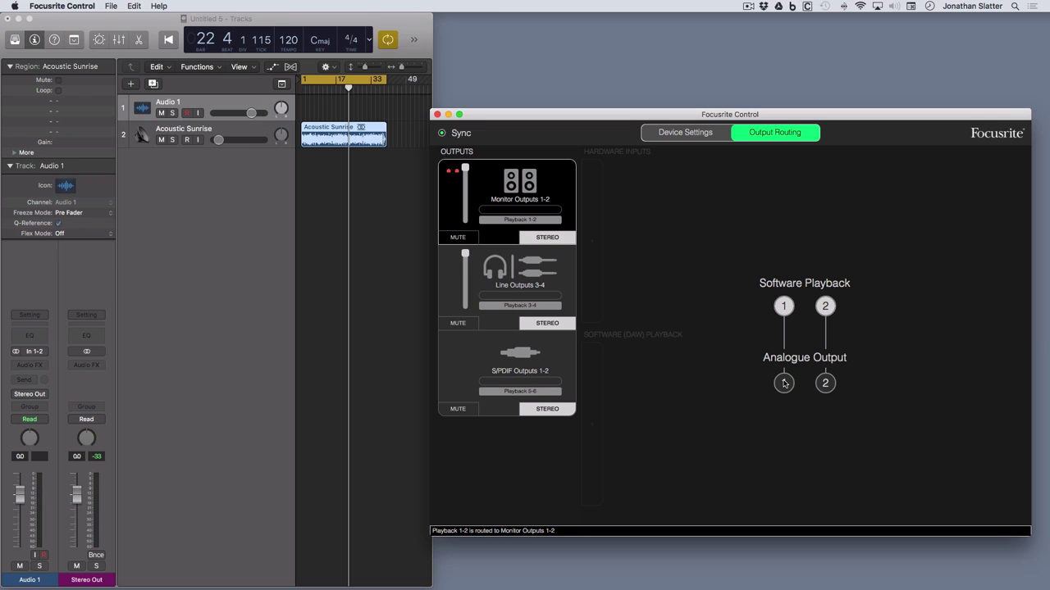
pyautogui.click(563, 260)
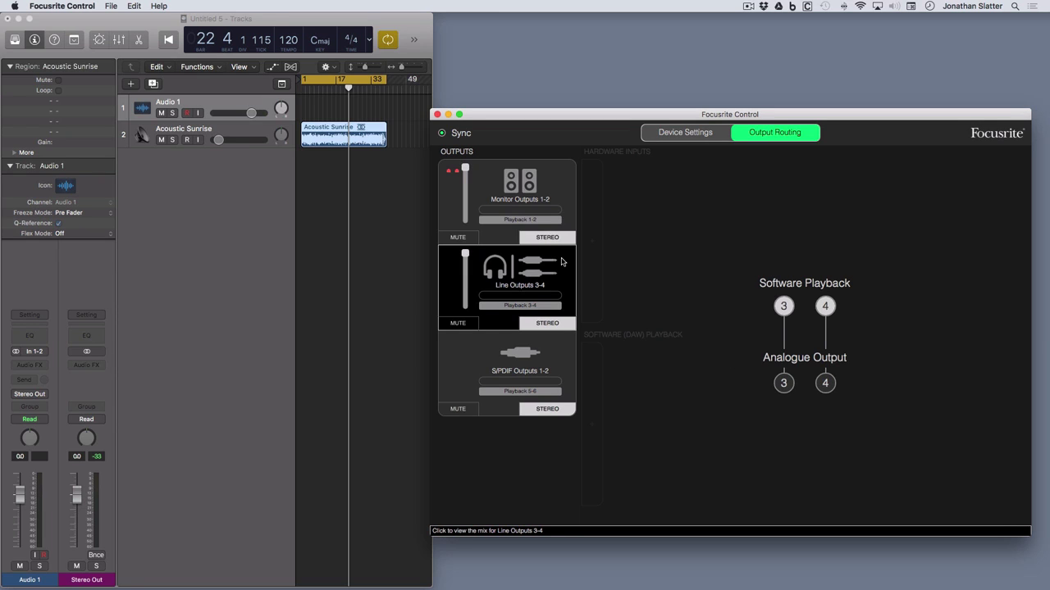
pyautogui.click(556, 183)
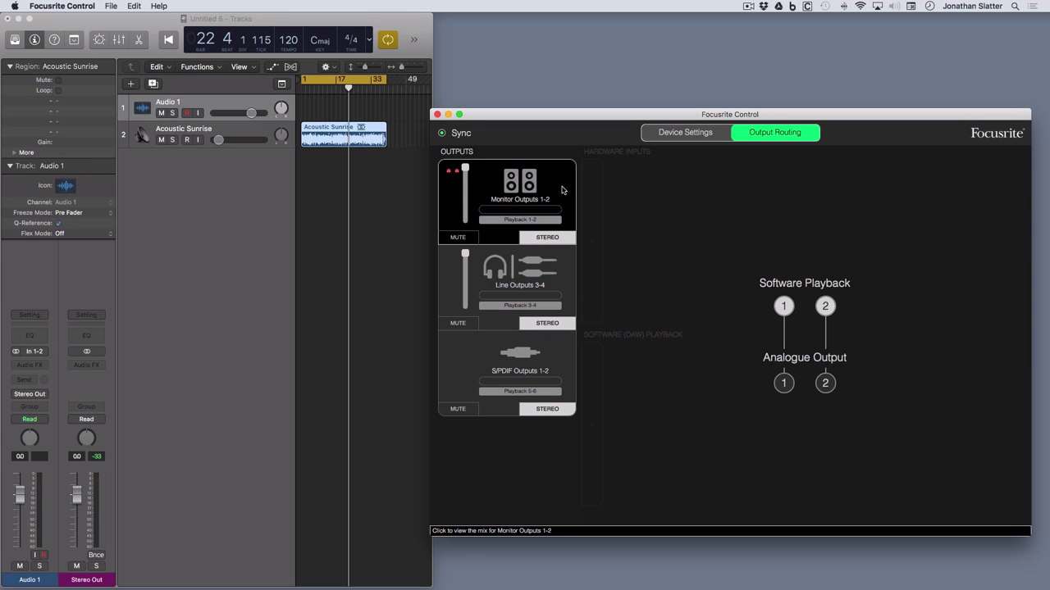
# Step: Set Monitor Outputs 1-2 and Line Outputs 3-4 to Custom Mix, removing Analogue 1 and 2 from the Line mix
pyautogui.click(518, 221)
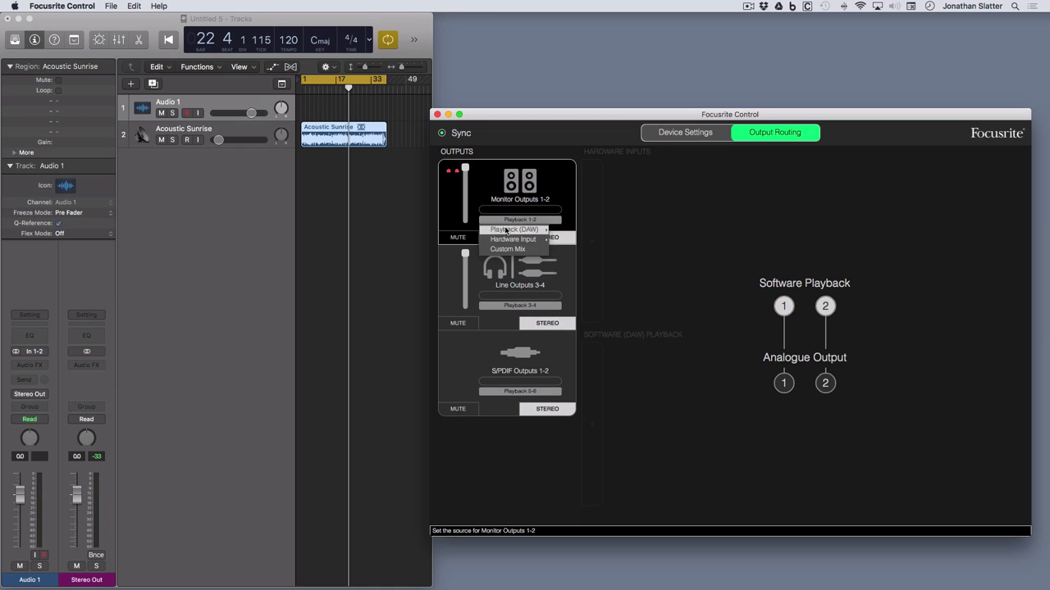
pyautogui.click(508, 250)
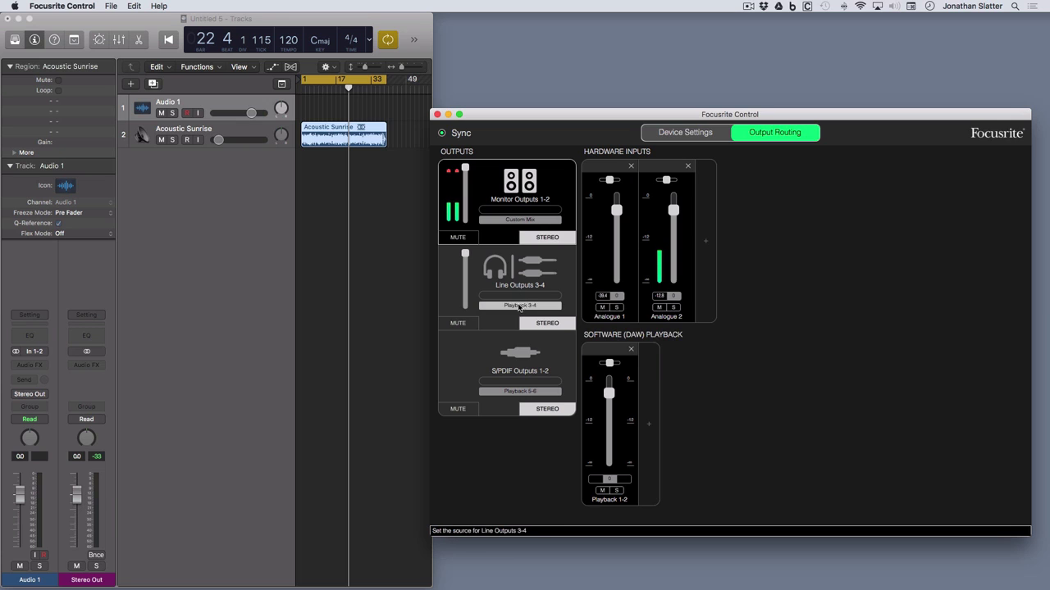
pyautogui.click(518, 307)
pyautogui.click(519, 306)
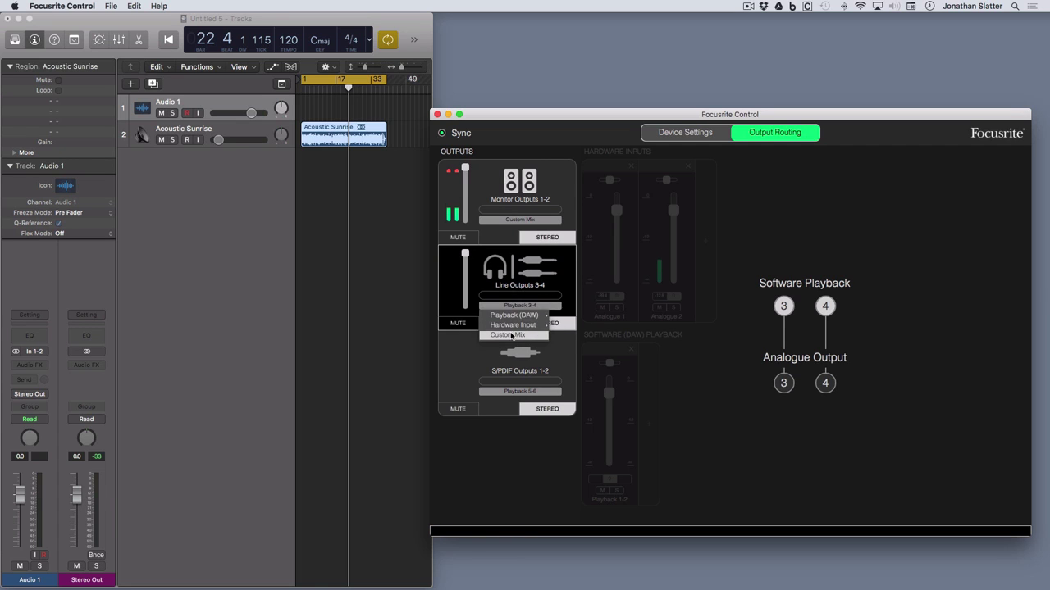
pyautogui.click(512, 335)
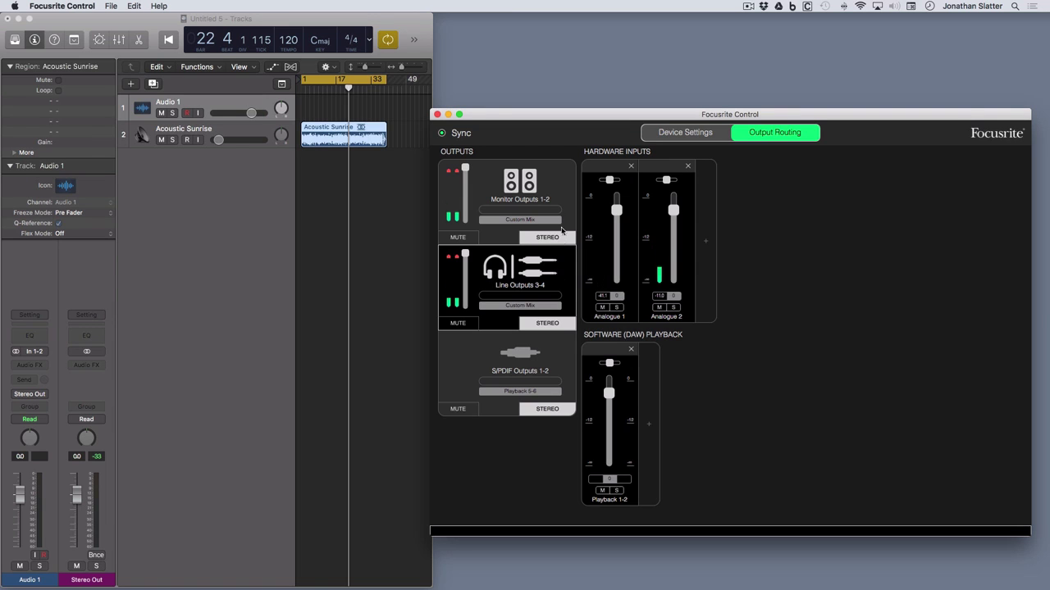
pyautogui.click(687, 167)
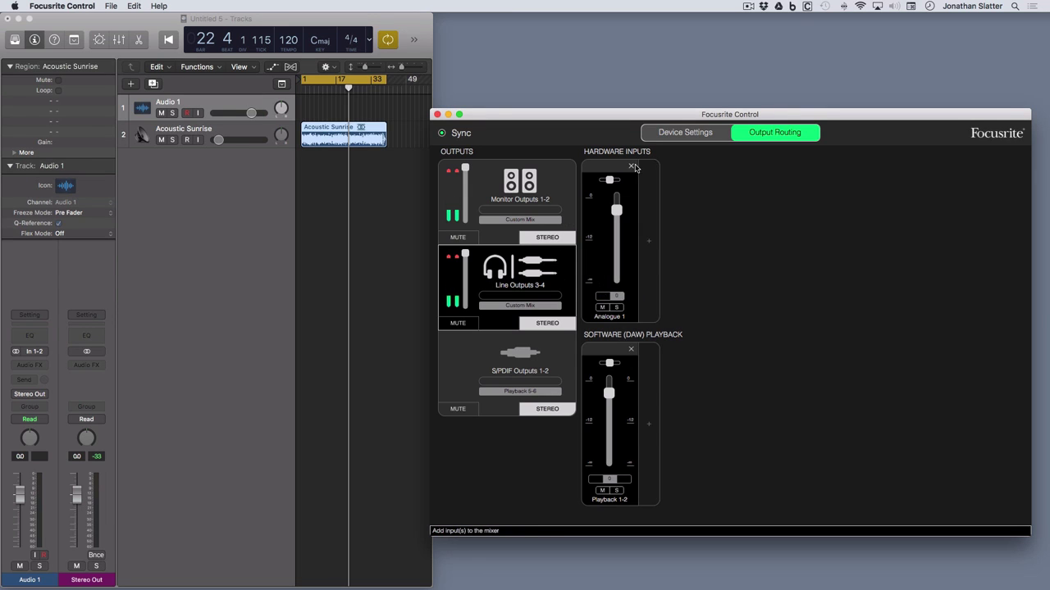
pyautogui.click(631, 167)
# Step: Remove Playback 1-2 from the Line Outputs 3-4 mix and view the empty Monitor Outputs 1-2 mix
pyautogui.click(631, 349)
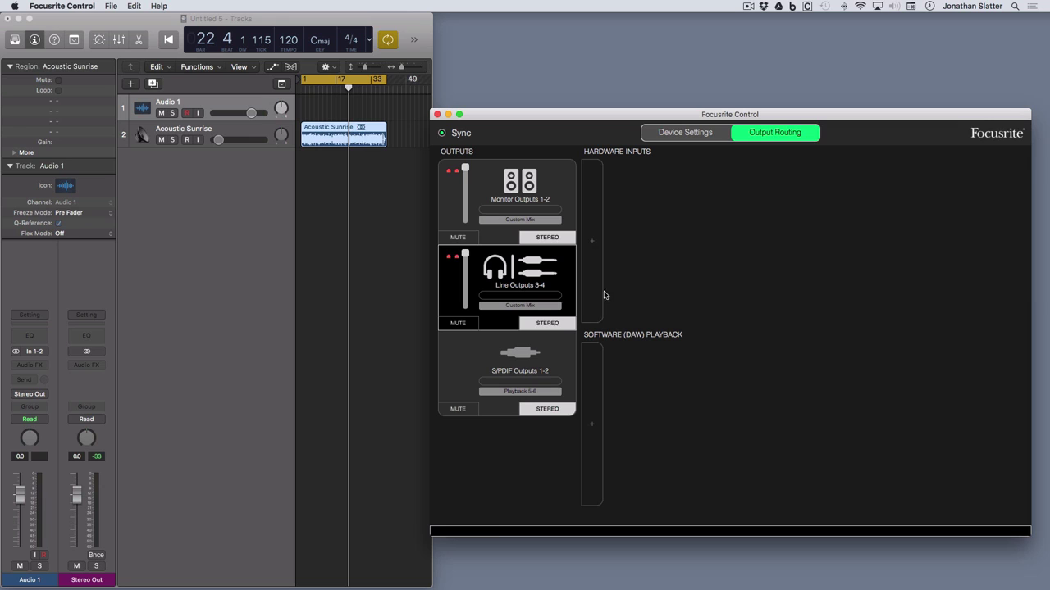
pyautogui.click(565, 189)
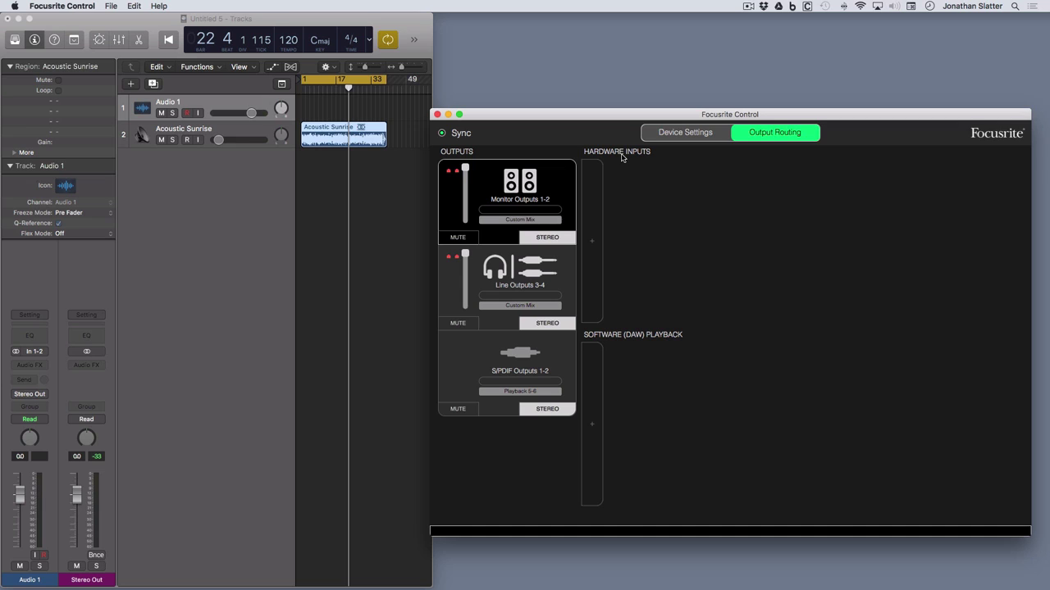
# Step: Add the Analogue 2 hardware input channel to the Monitor Outputs 1-2 custom mix
pyautogui.click(592, 245)
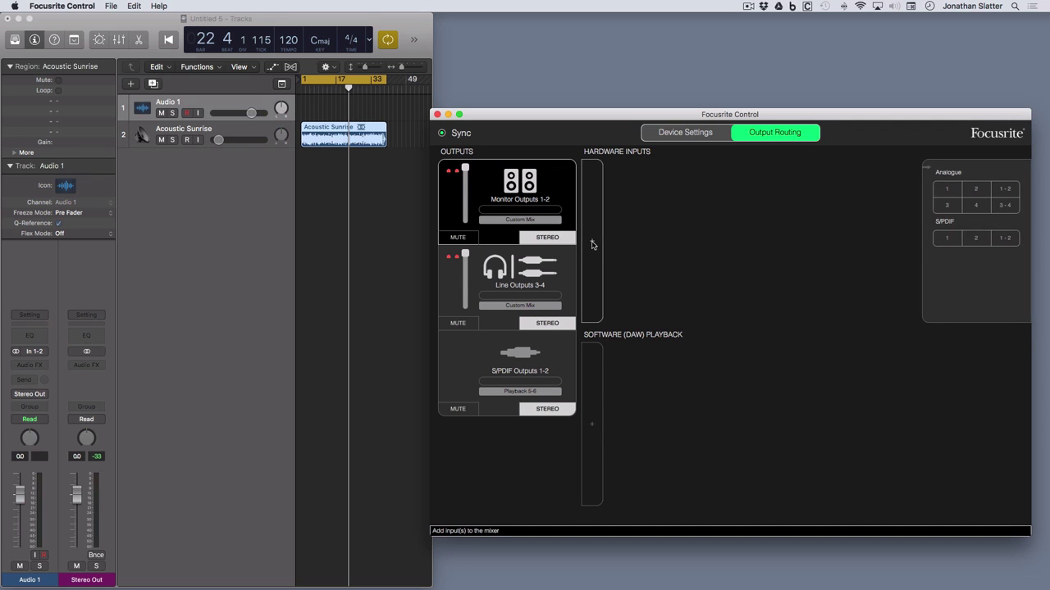
pyautogui.click(976, 193)
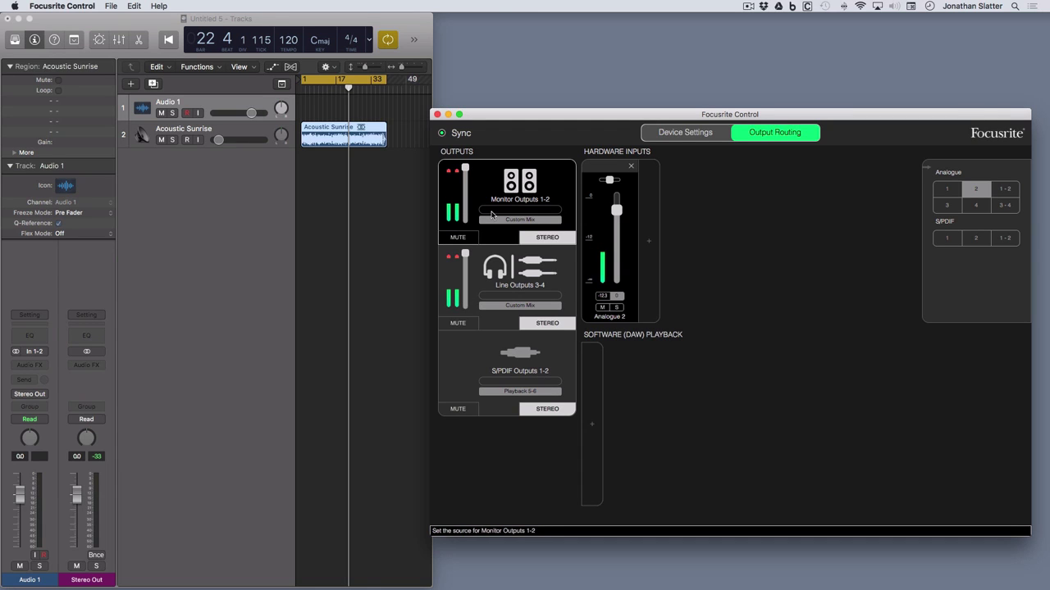
# Step: Pull Analogue 2's fader fully down in the Line Outputs 3-4 mix, then reselect Monitor Outputs 1-2
pyautogui.click(565, 267)
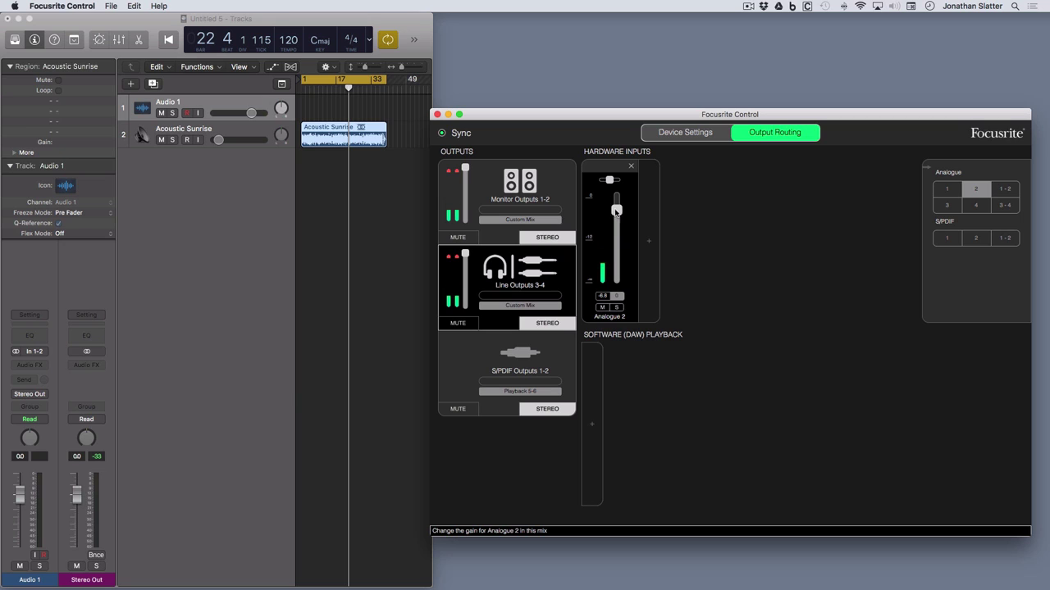
pyautogui.moveTo(615, 211); pyautogui.dragTo(621, 307)
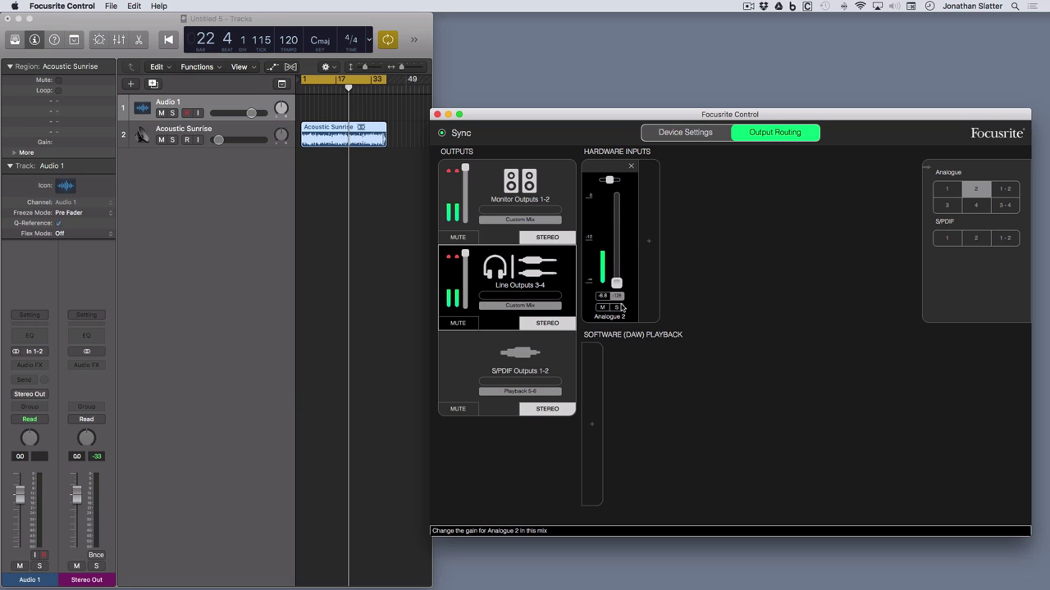
pyautogui.click(553, 184)
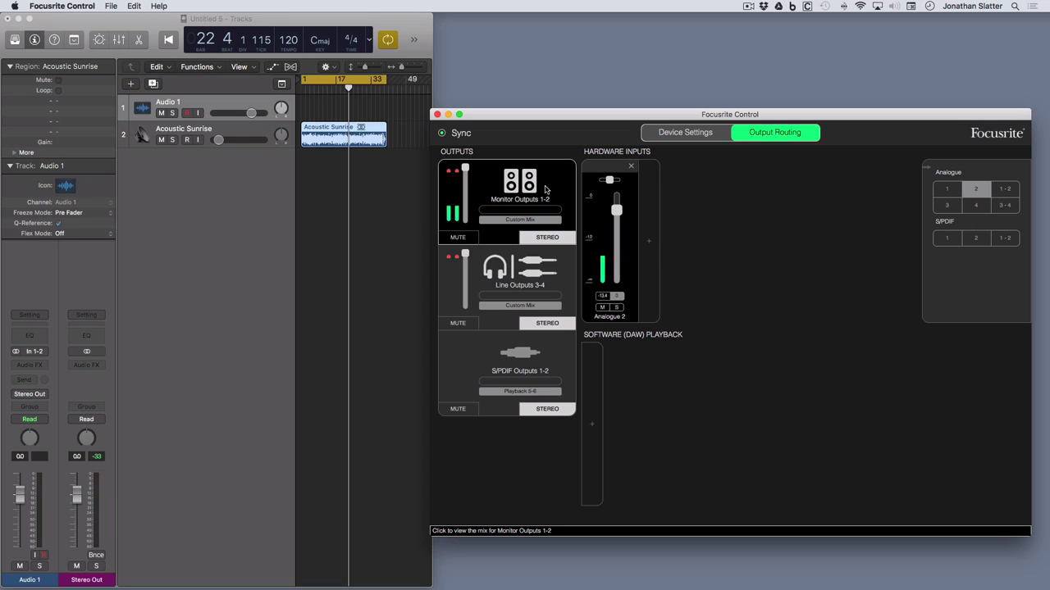
pyautogui.click(566, 265)
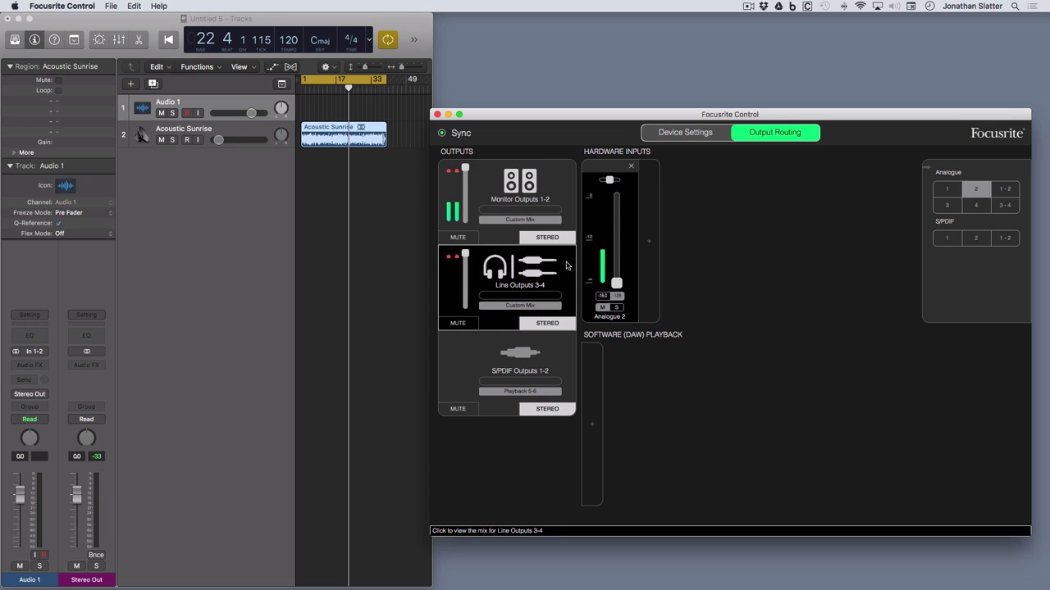
pyautogui.click(556, 185)
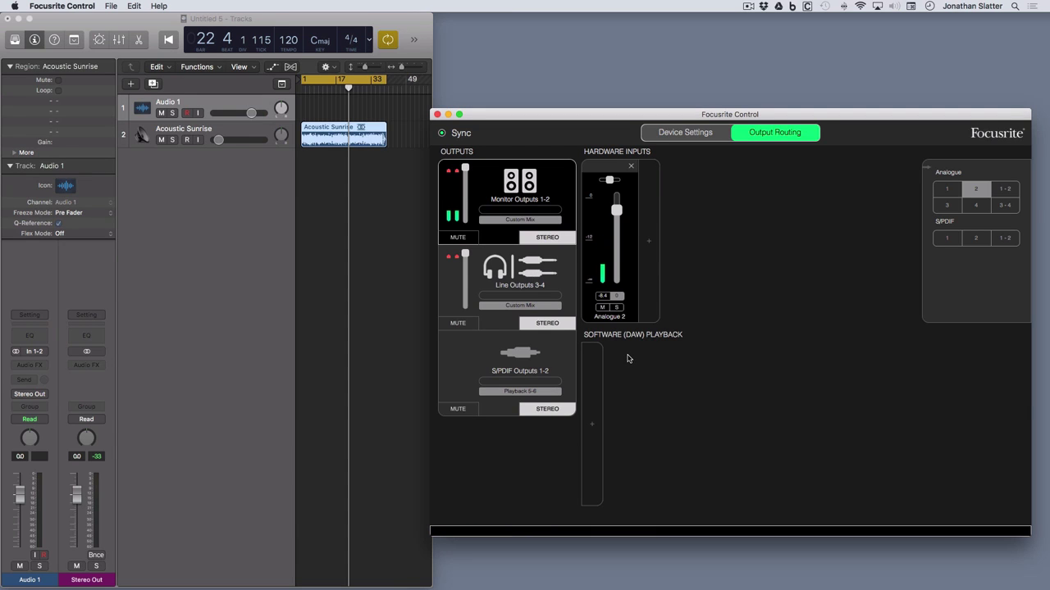
# Step: Play the Logic project from the start, leaving the Stereo Out output setting unchanged
pyautogui.click(309, 92)
pyautogui.press('space')
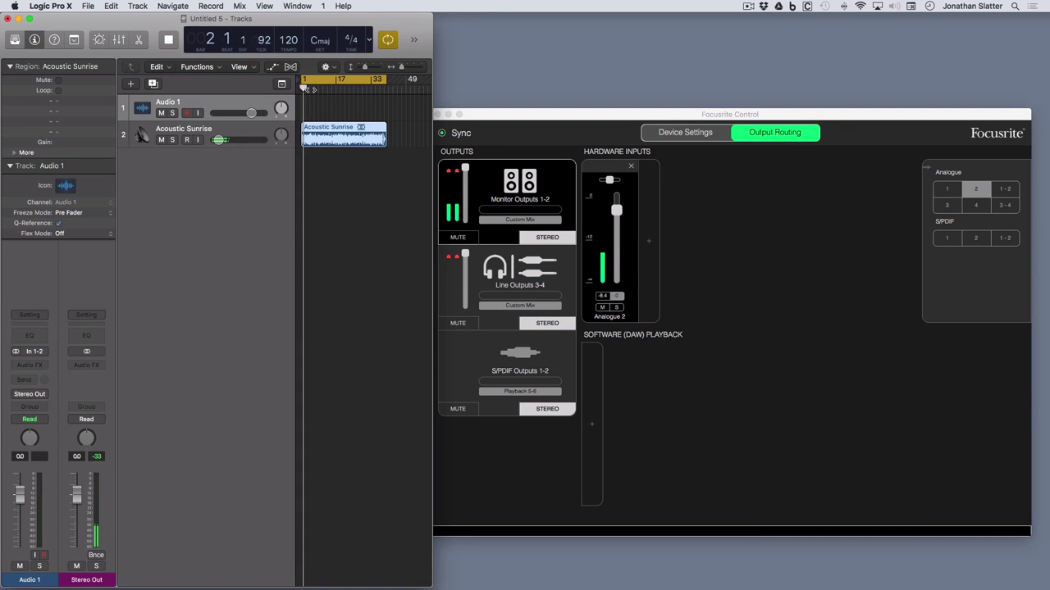
pyautogui.click(31, 394)
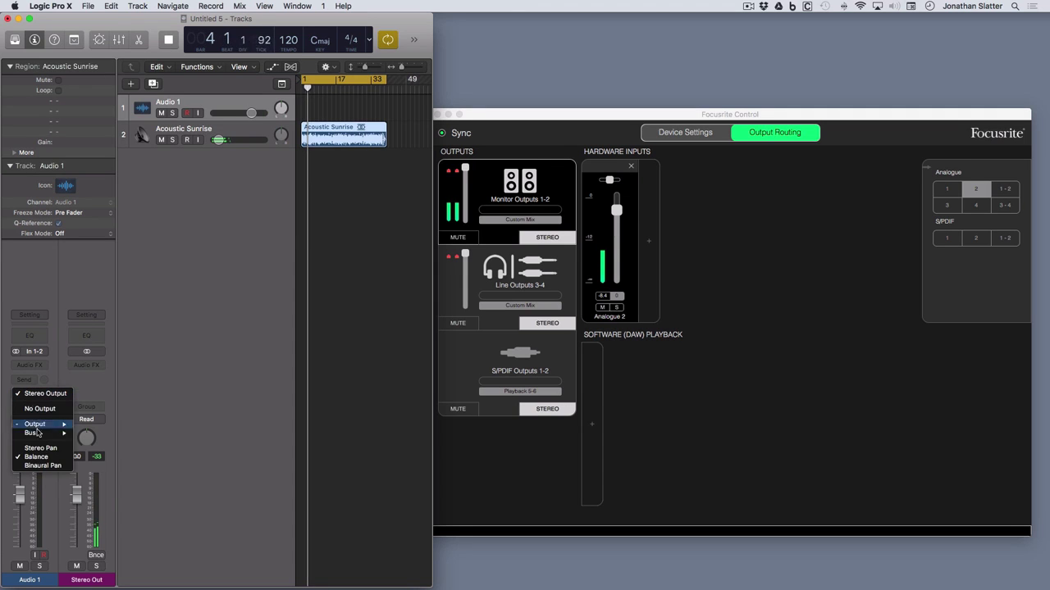
pyautogui.moveTo(38, 427)
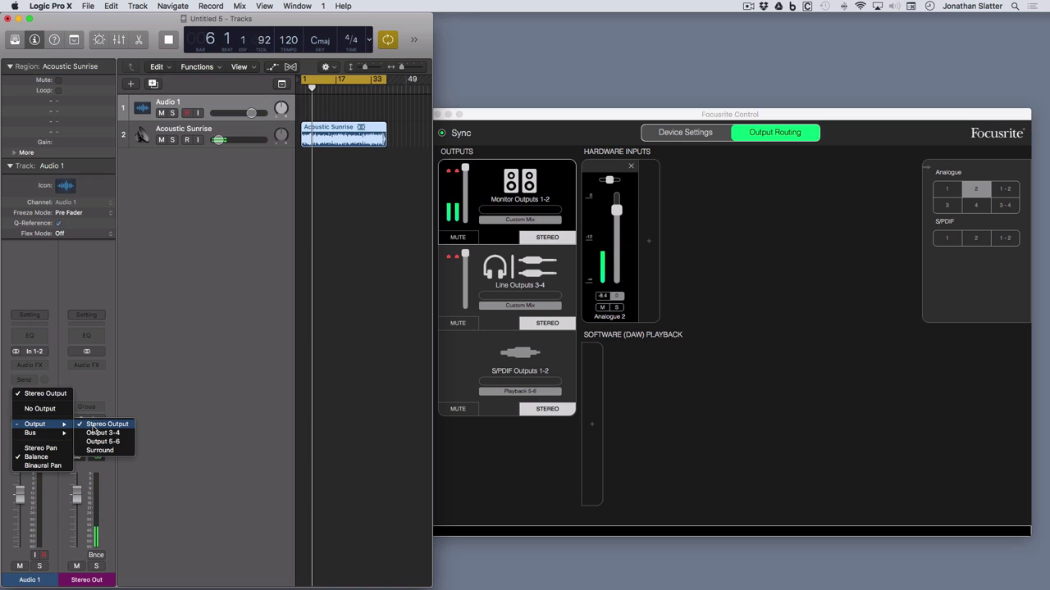
pyautogui.press('Escape')
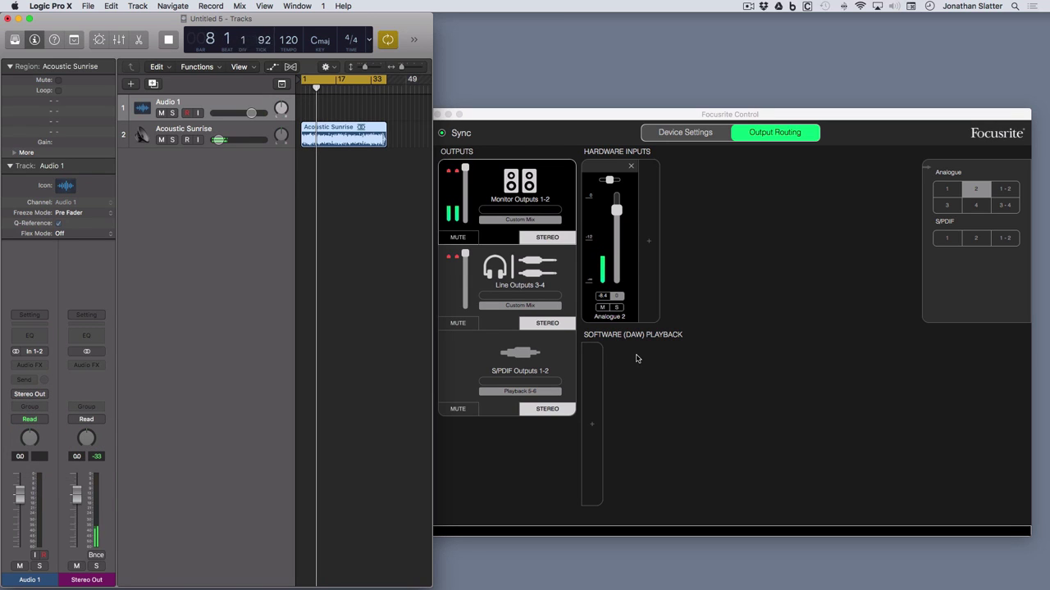
# Step: Add Software Playback 1-2 to the Monitor Outputs 1-2 mix alongside Analogue 2
pyautogui.click(647, 384)
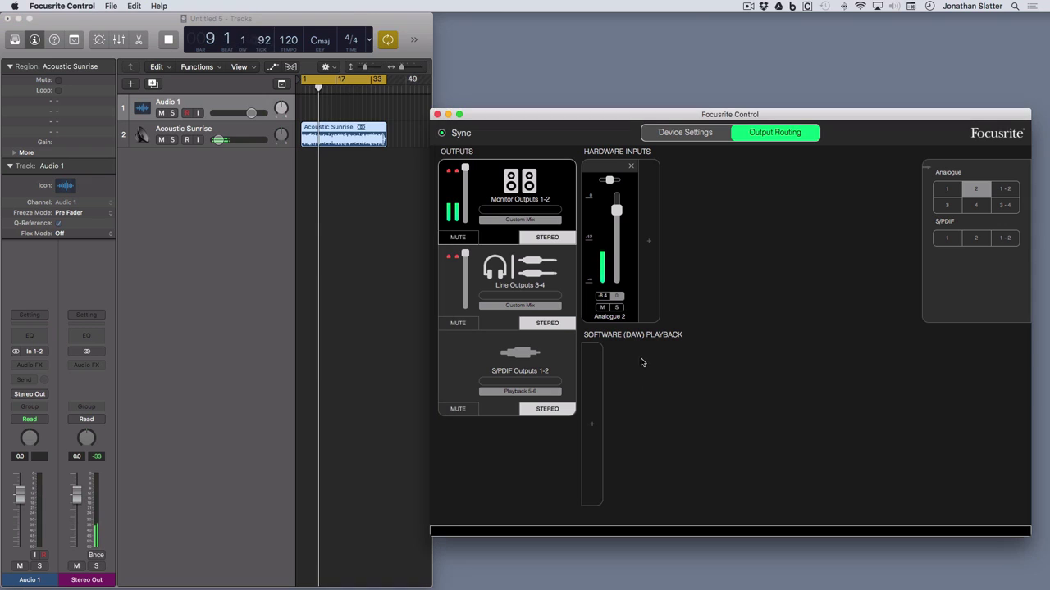
pyautogui.click(592, 424)
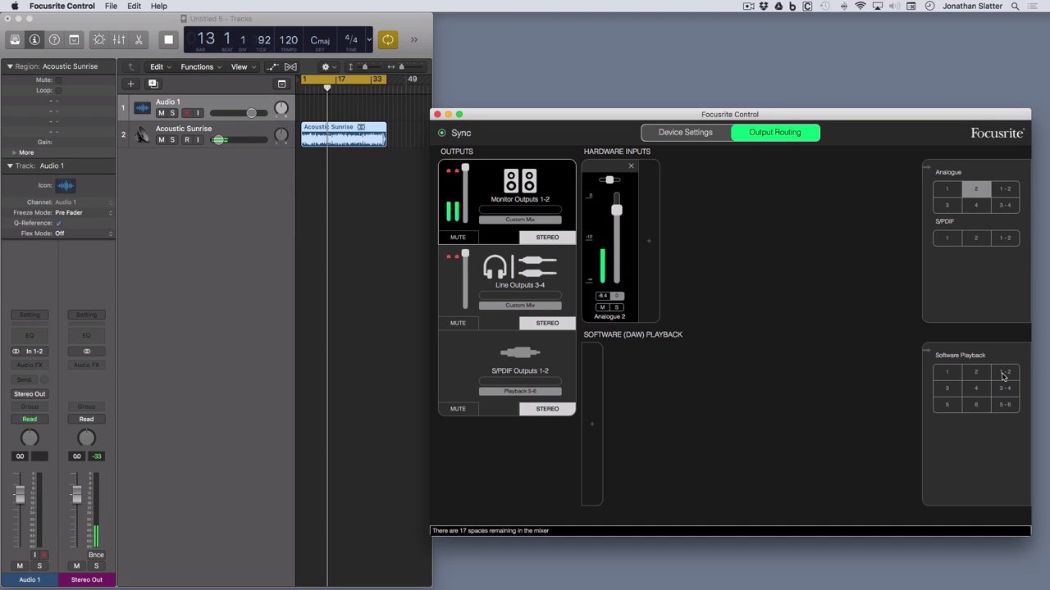
pyautogui.click(1006, 374)
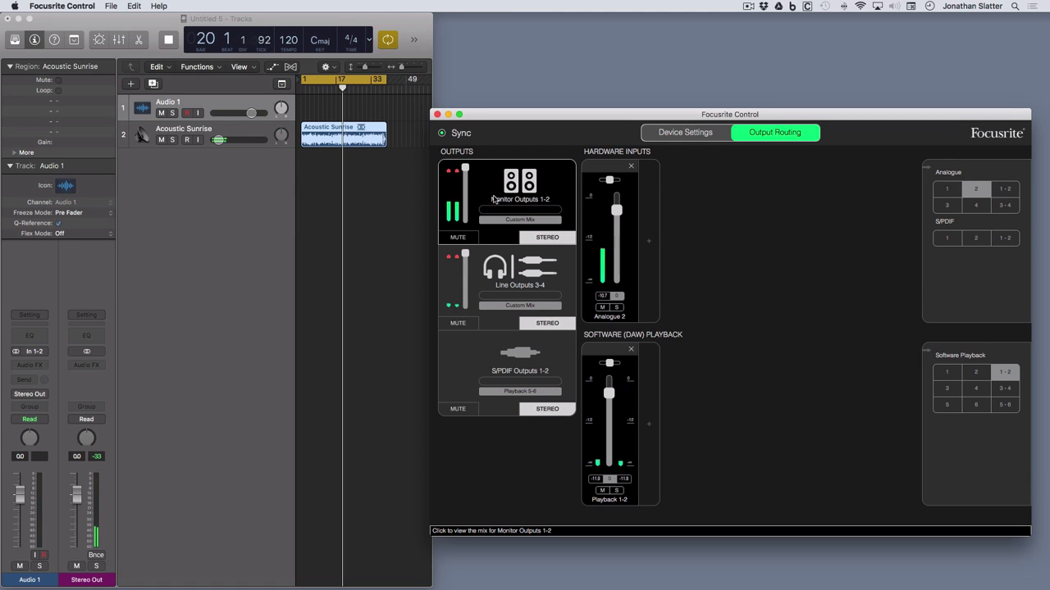
# Step: Show the Line Outputs 3-4 mix, with Analogue 2 at minimum
pyautogui.click(564, 261)
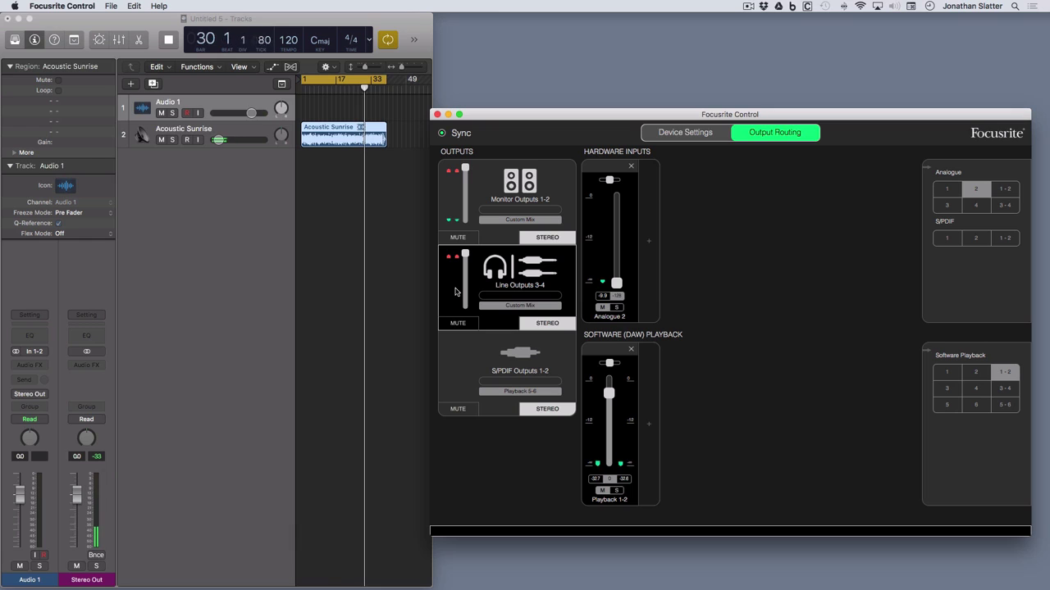
# Step: Route the Acoustic Sunrise track's output to Output 3-4 and restart playback
pyautogui.click(29, 394)
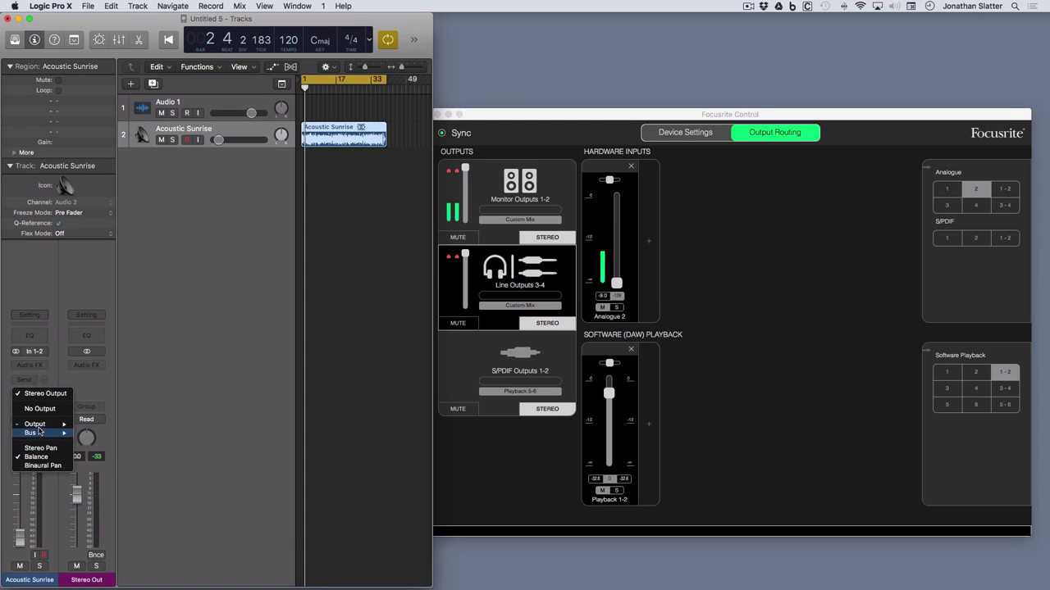
pyautogui.moveTo(37, 424)
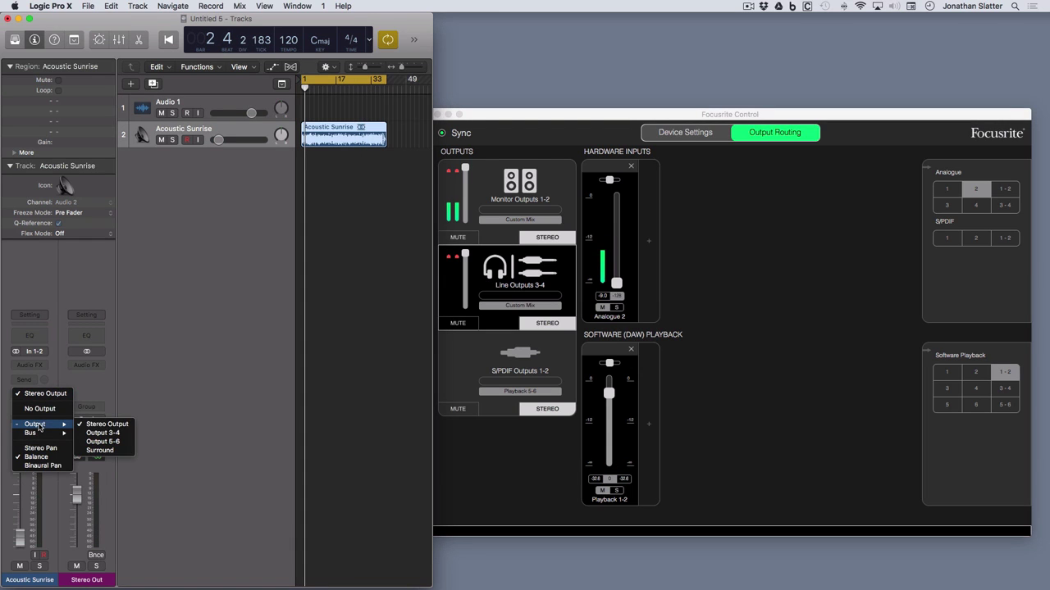
pyautogui.click(106, 436)
pyautogui.press('space')
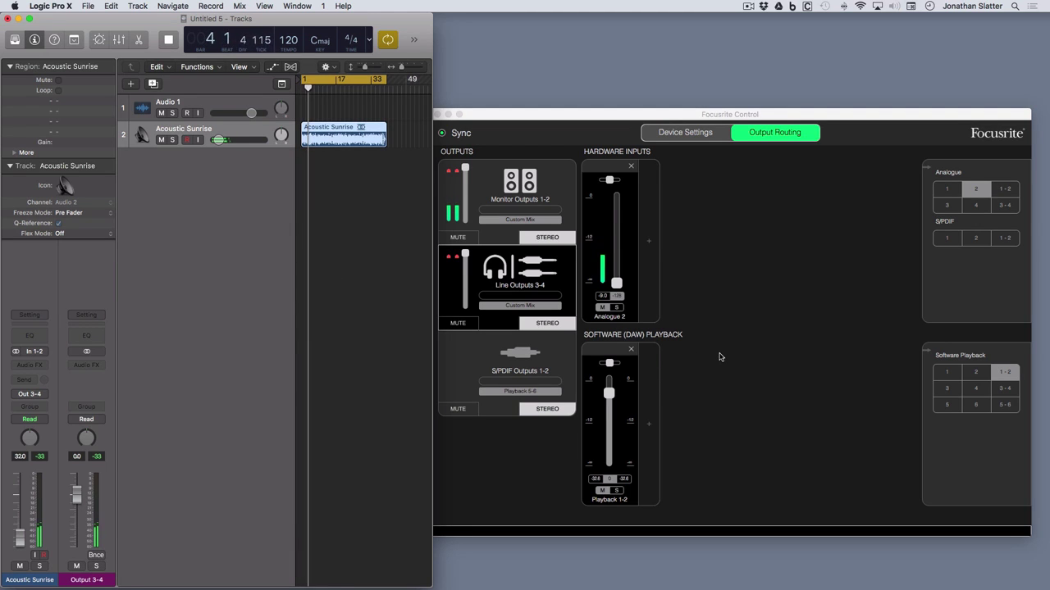
# Step: Add a Playback 3-4 strip from Software Playback to the Line Outputs 3-4 mix
pyautogui.click(1002, 394)
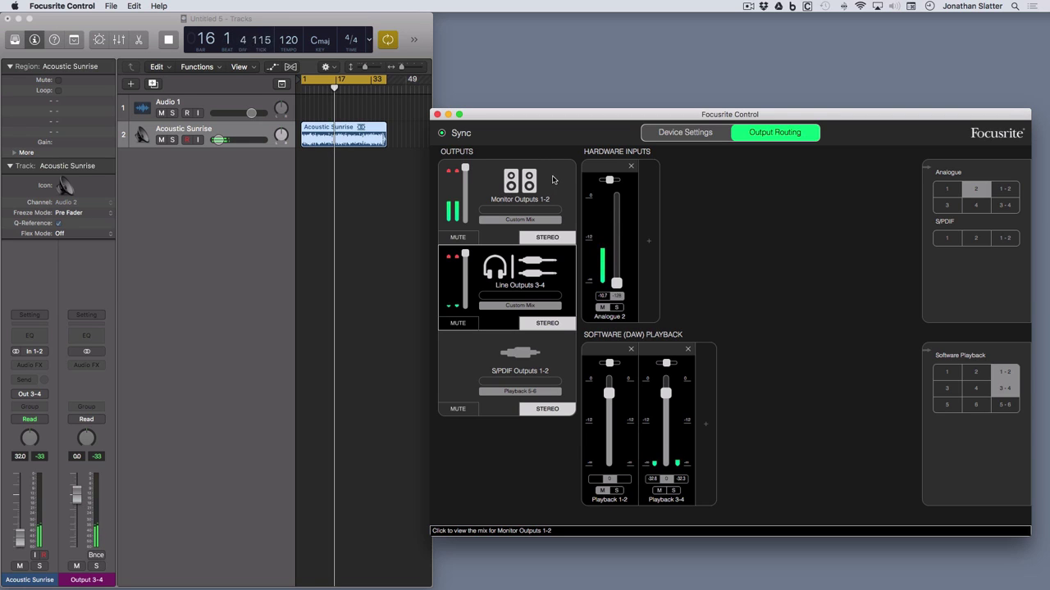
# Step: In the Monitor Outputs 1-2 mix, pull the Playback 3-4 fader fully down and mute it
pyautogui.click(552, 182)
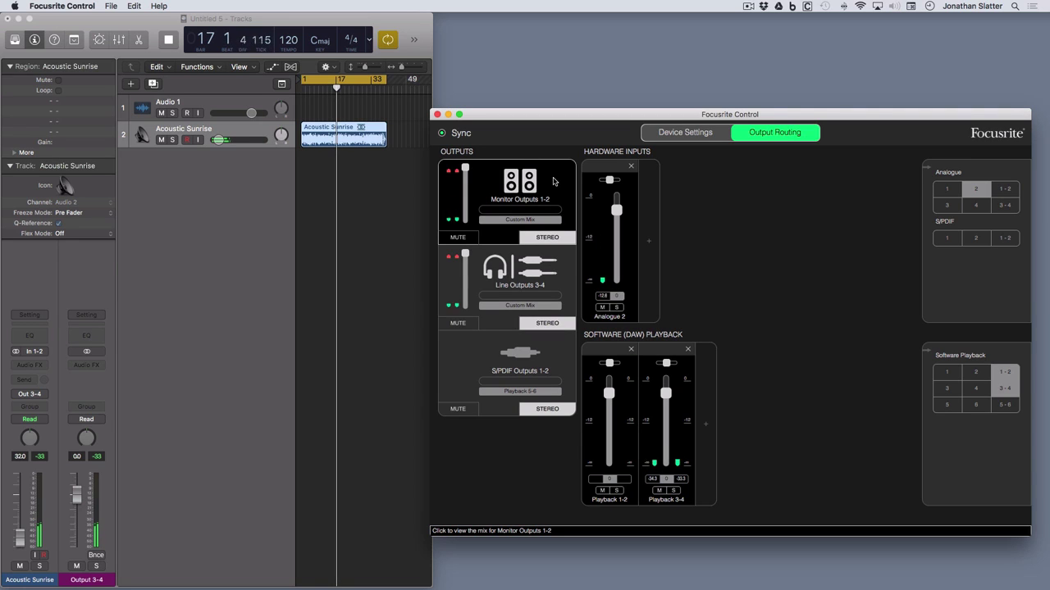
pyautogui.moveTo(669, 396); pyautogui.dragTo(666, 466)
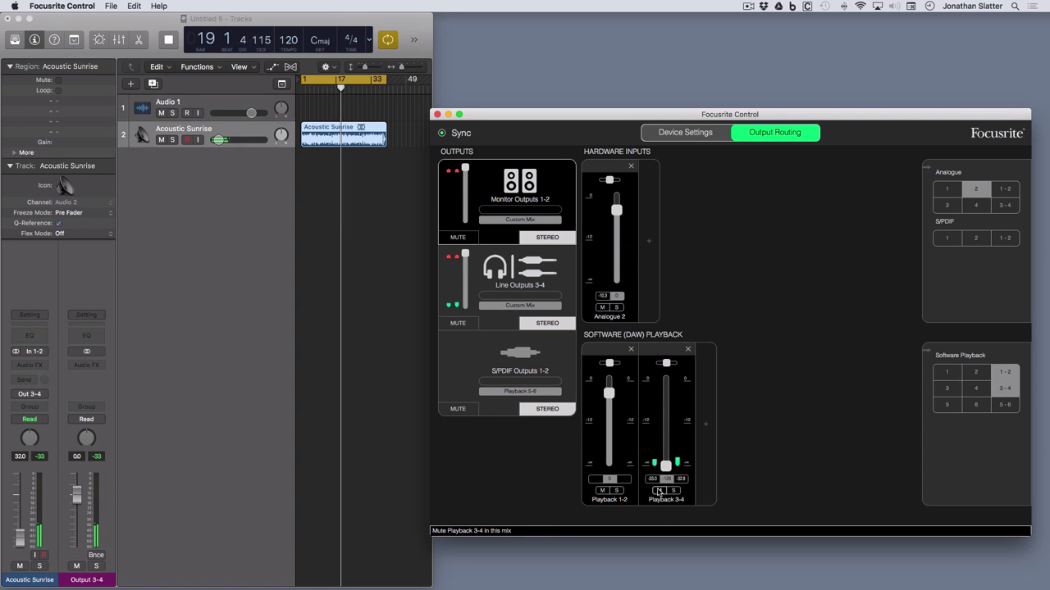
pyautogui.click(657, 491)
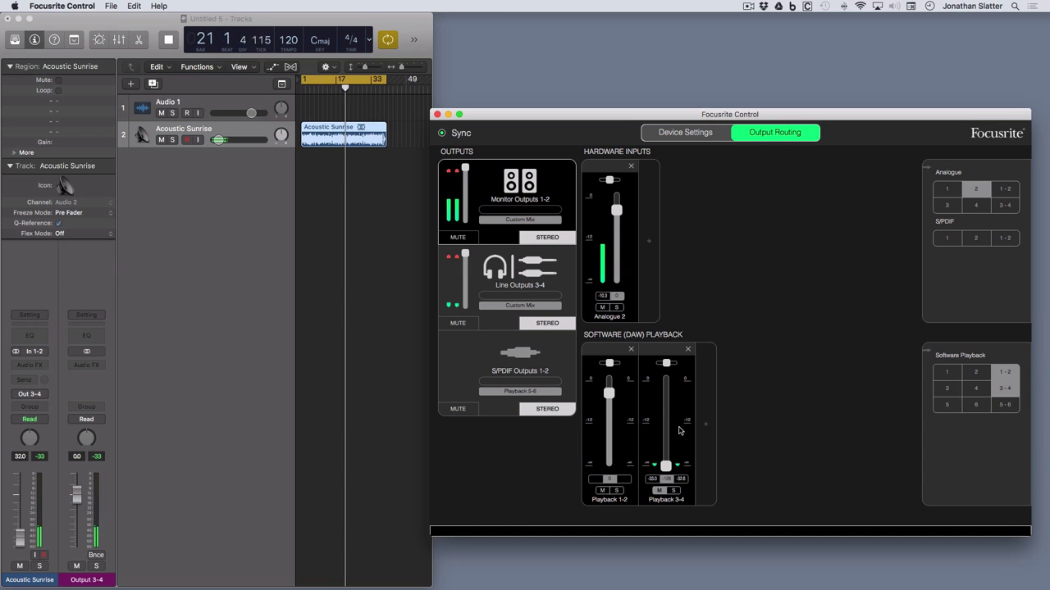
pyautogui.click(556, 285)
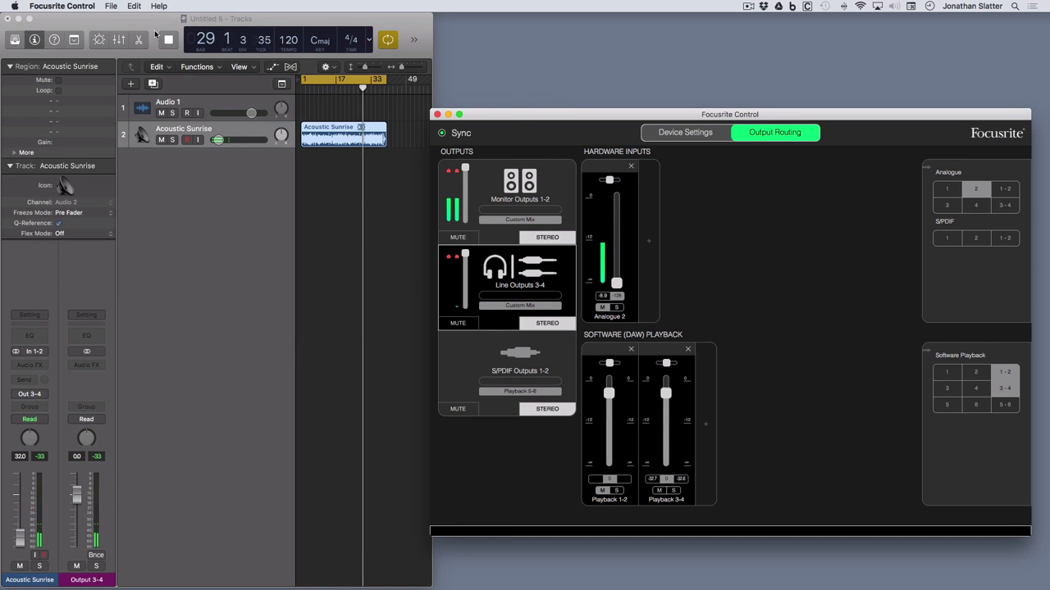
pyautogui.click(108, 6)
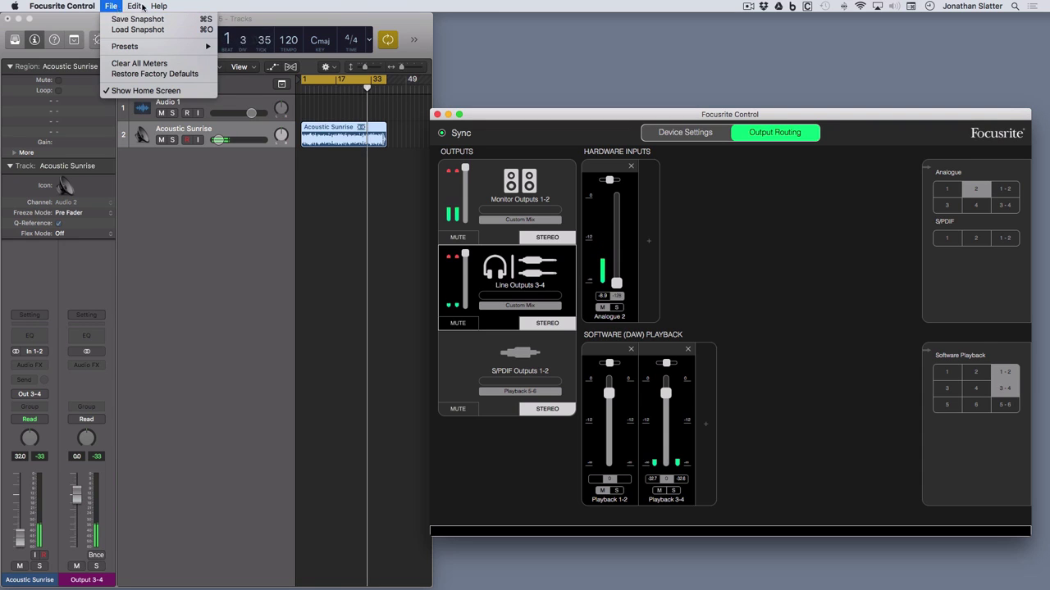
pyautogui.click(112, 6)
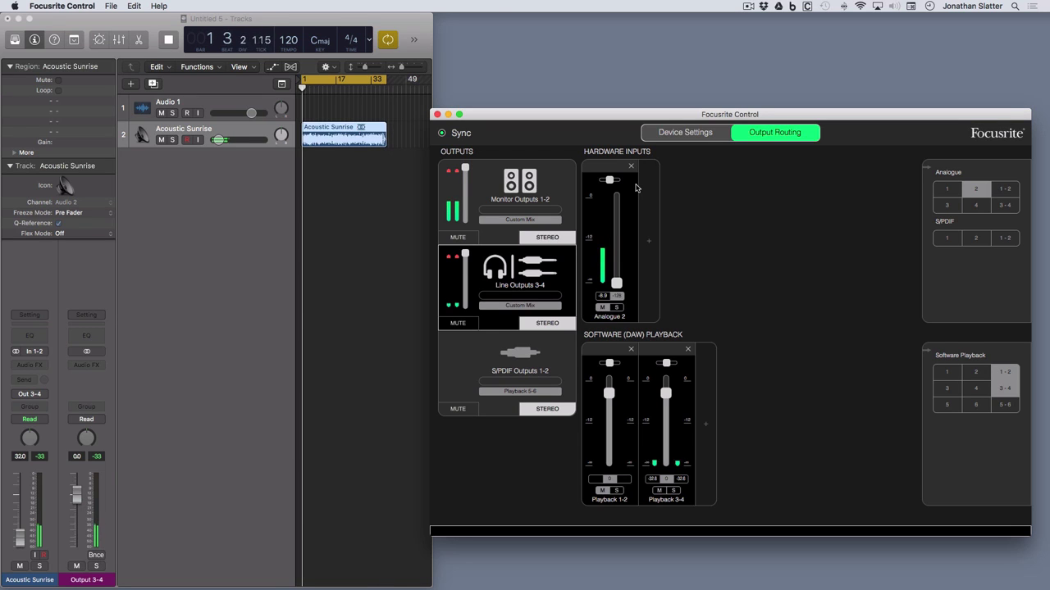
# Step: Return to the Monitor Outputs 1-2 mix to confirm Playback 3-4 is down and muted
pyautogui.click(556, 182)
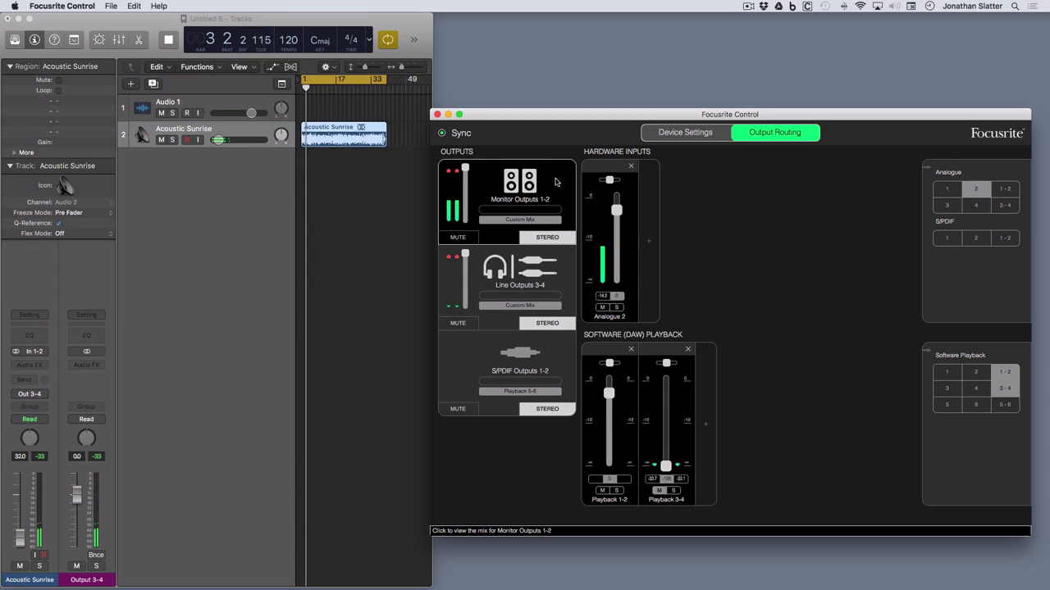